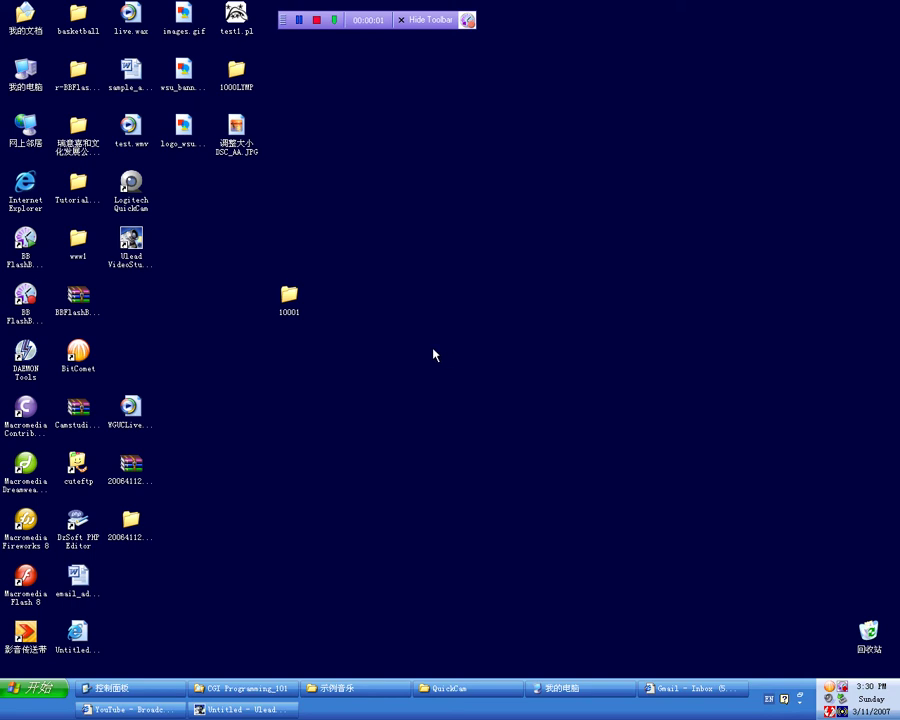
# Step: Restore and maximize the YouTube browser window, log out, and go to the Login page
pyautogui.click(128, 709)
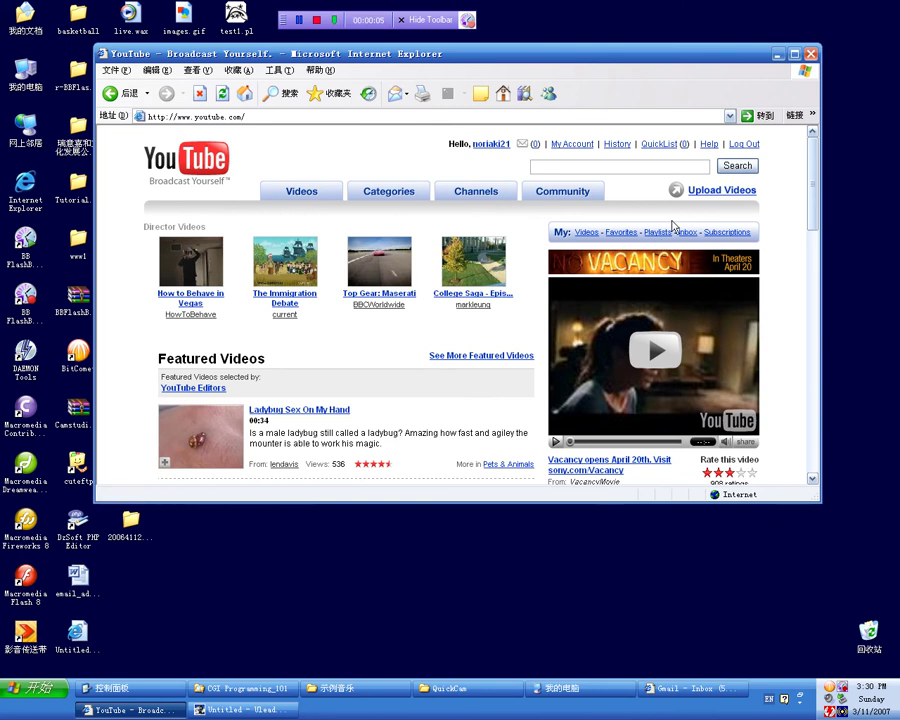
pyautogui.click(795, 54)
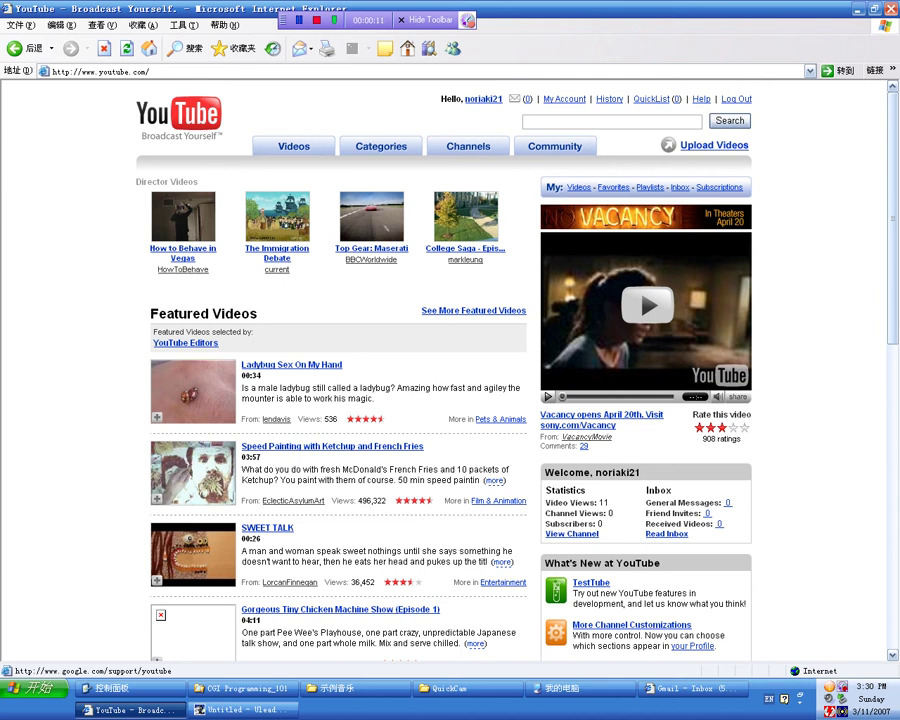
pyautogui.click(736, 99)
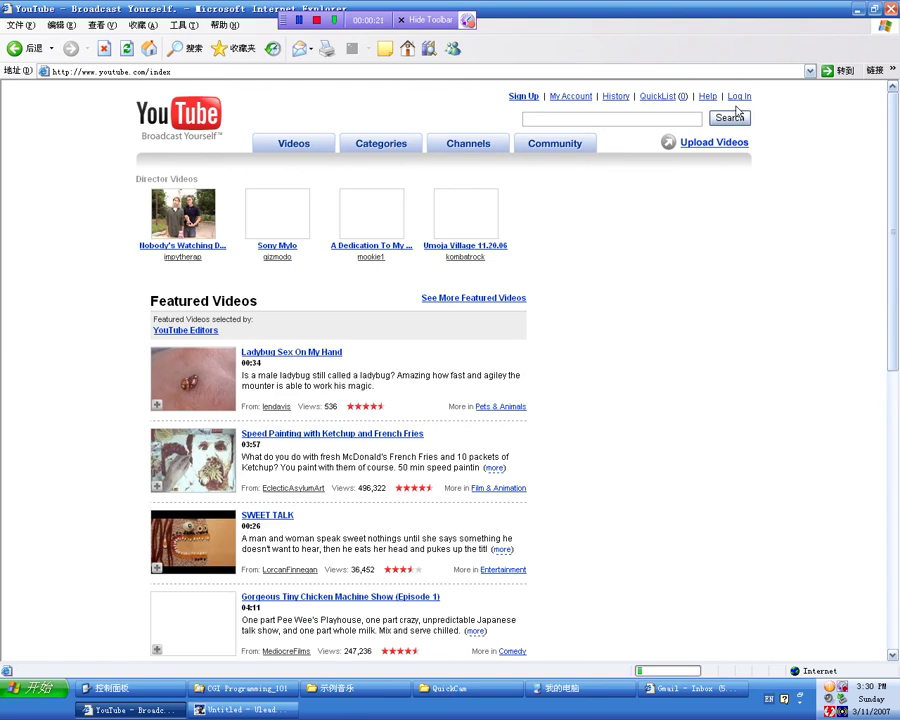
pyautogui.click(739, 97)
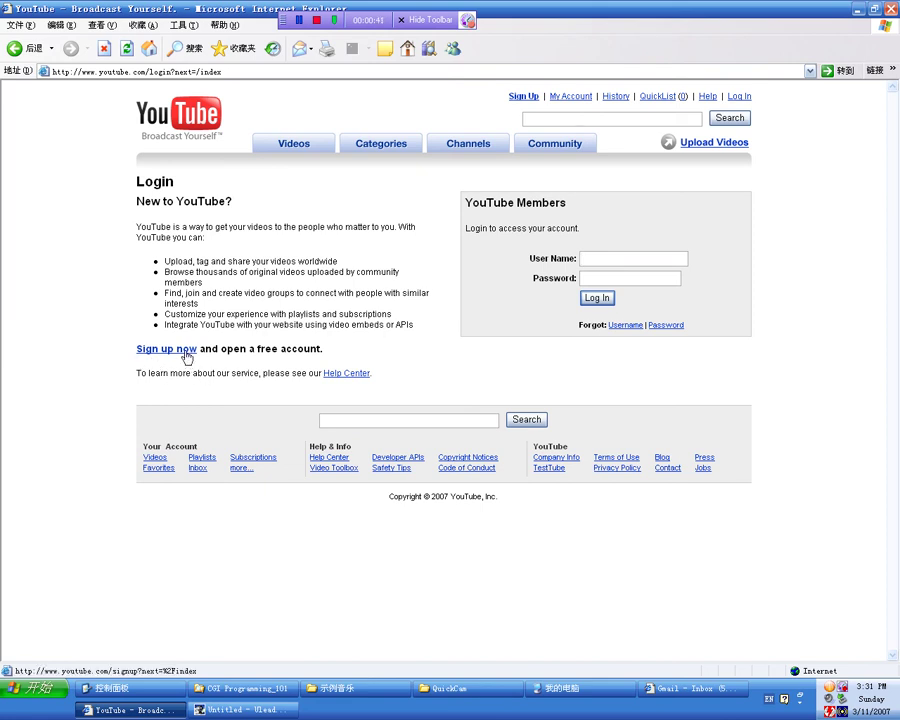
# Step: Start a new account sign-up with Standard account type and enter an email address
pyautogui.click(186, 350)
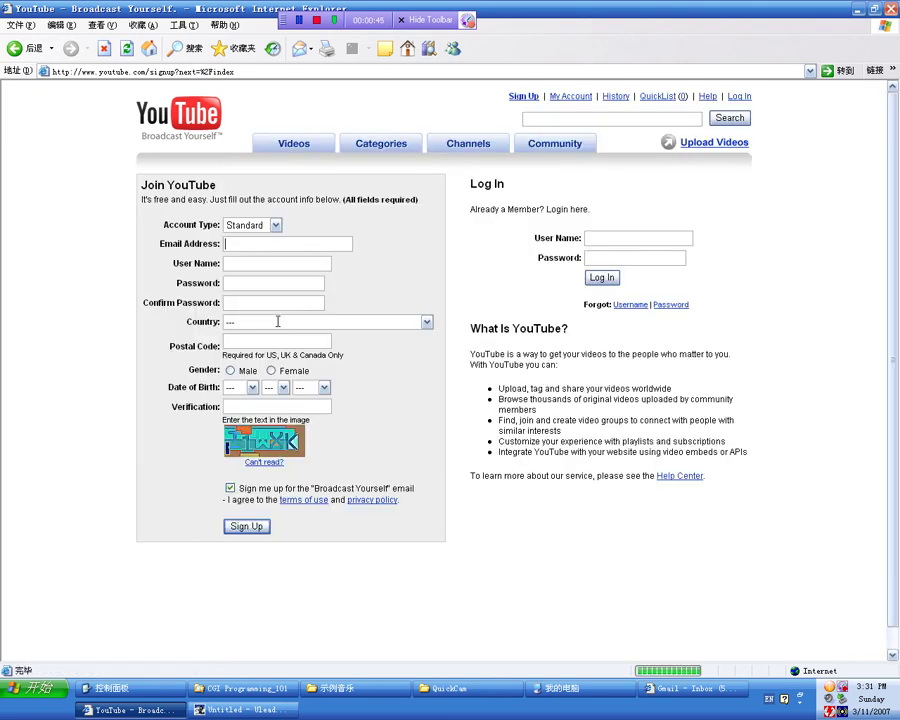
pyautogui.click(276, 228)
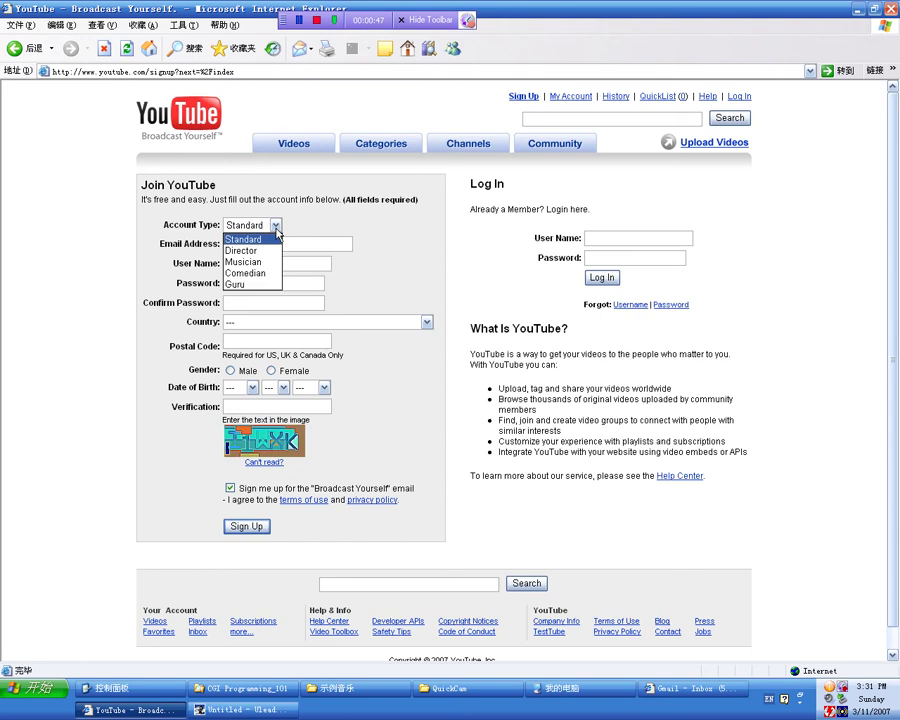
pyautogui.click(296, 233)
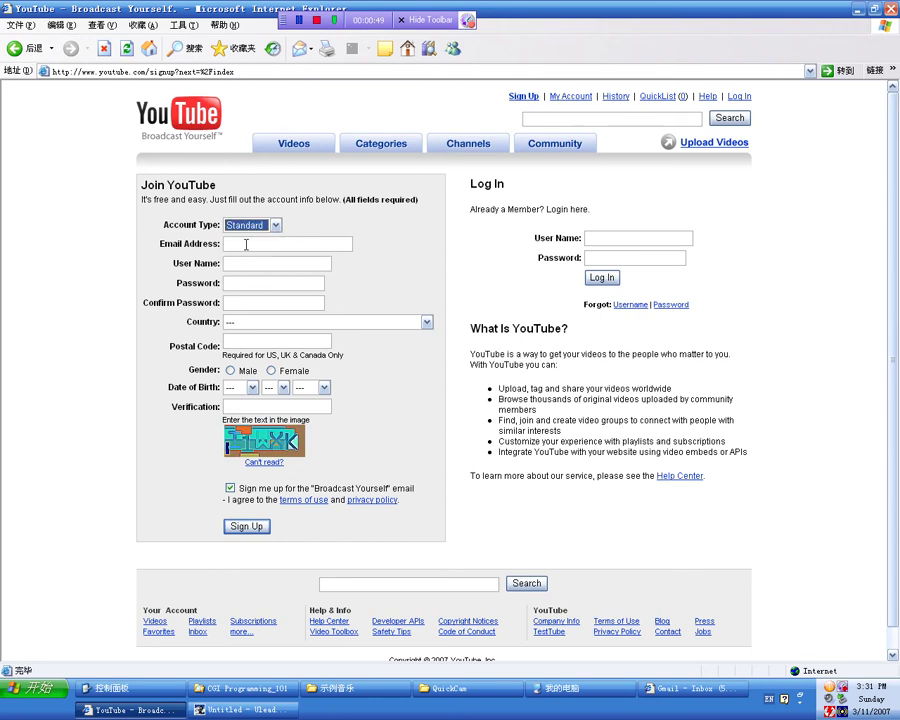
pyautogui.click(278, 226)
pyautogui.click(314, 223)
pyautogui.click(254, 243)
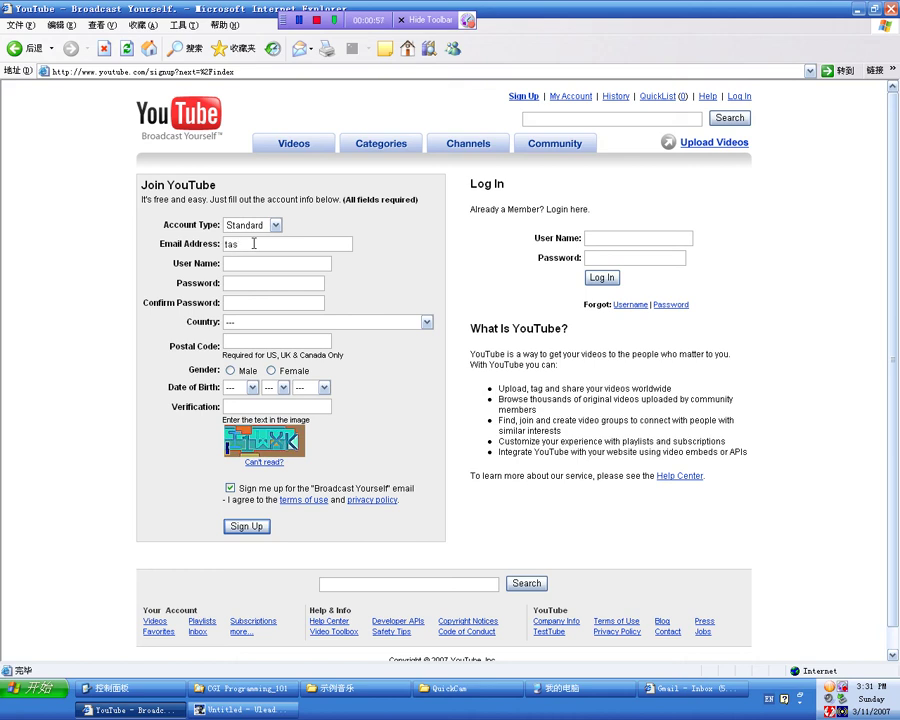
pyautogui.press('BackSpace')
pyautogui.press('BackSpace')
pyautogui.write('sdfasdf')
# Step: Fill in the user name, password, password confirmation and the verification text
pyautogui.click(268, 262)
pyautogui.write('sfsdf')
pyautogui.click(215, 281)
pyautogui.write('sdfsd')
pyautogui.click(257, 299)
pyautogui.write('sdfsdf')
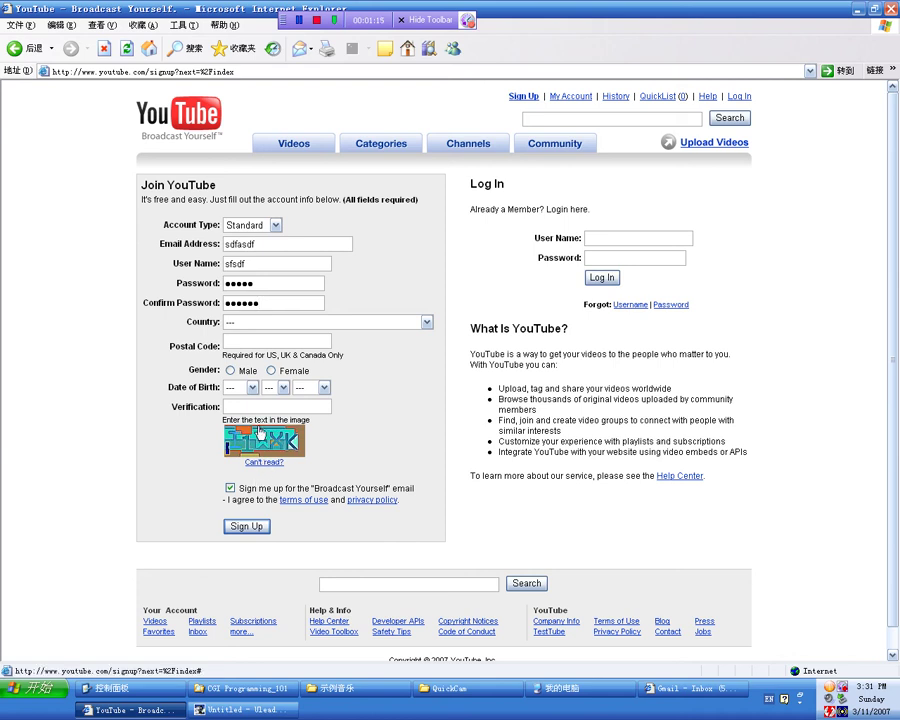
pyautogui.click(245, 406)
pyautogui.click(248, 407)
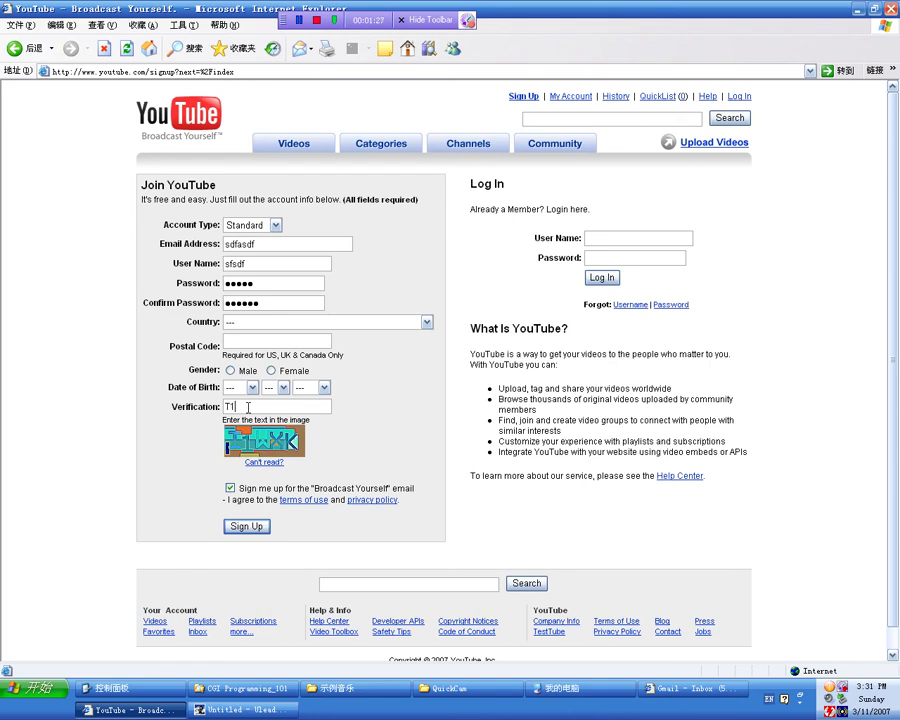
pyautogui.write('T1WXK')
# Step: Log in with the existing account's user name and password
pyautogui.click(611, 237)
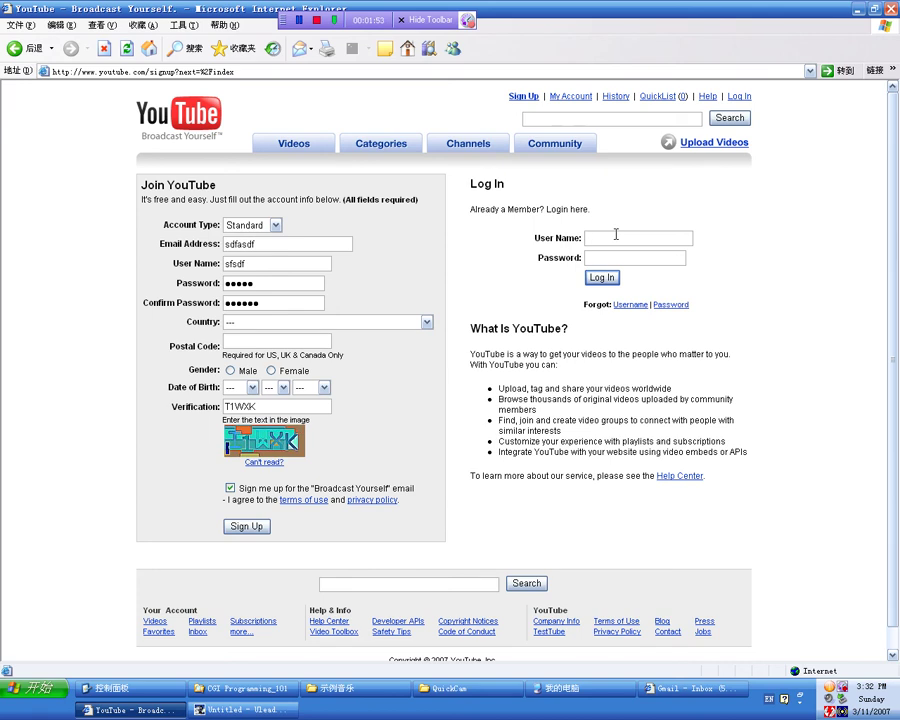
pyautogui.write('noria')
pyautogui.press('BackSpace')
pyautogui.press('BackSpace')
pyautogui.write('iaki21')
pyautogui.click(609, 252)
pyautogui.write('123456')
pyautogui.click(601, 279)
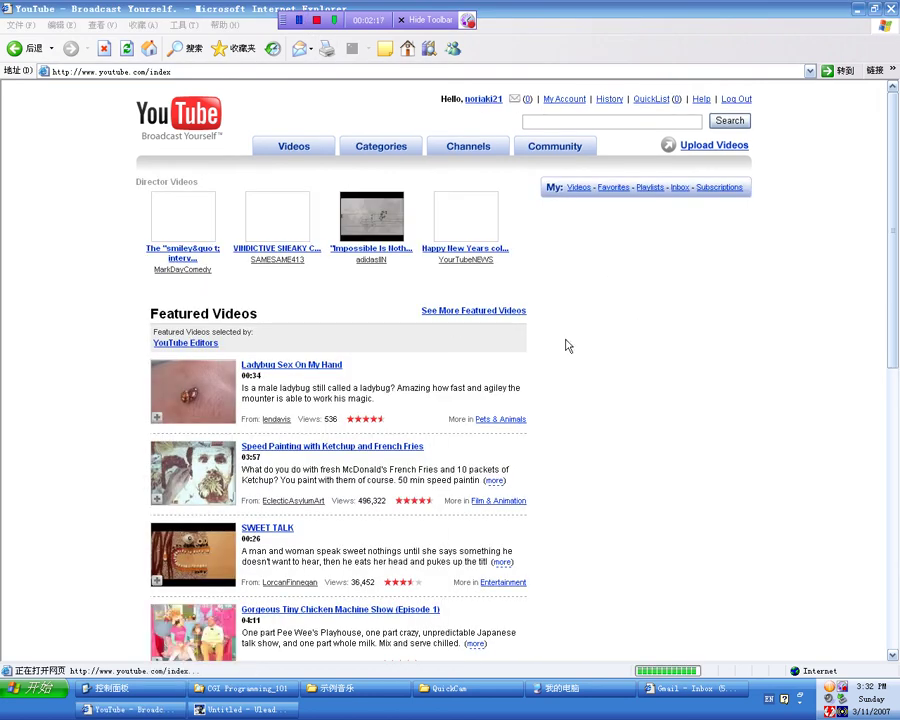
# Step: Go to My Account and list the uploaded videos Willchic and CGI 101 00
pyautogui.click(576, 103)
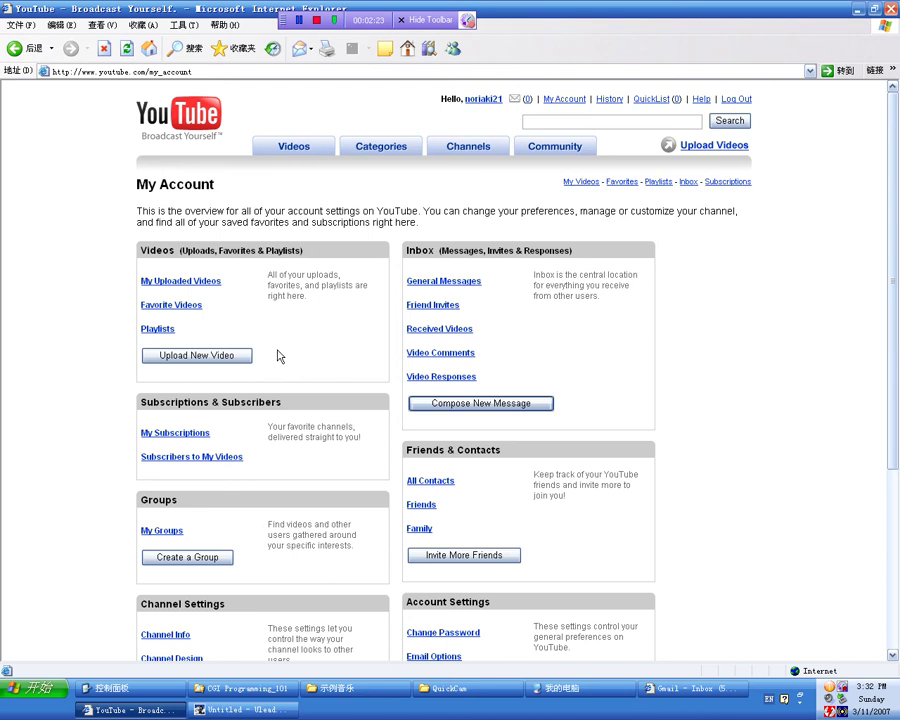
pyautogui.click(203, 284)
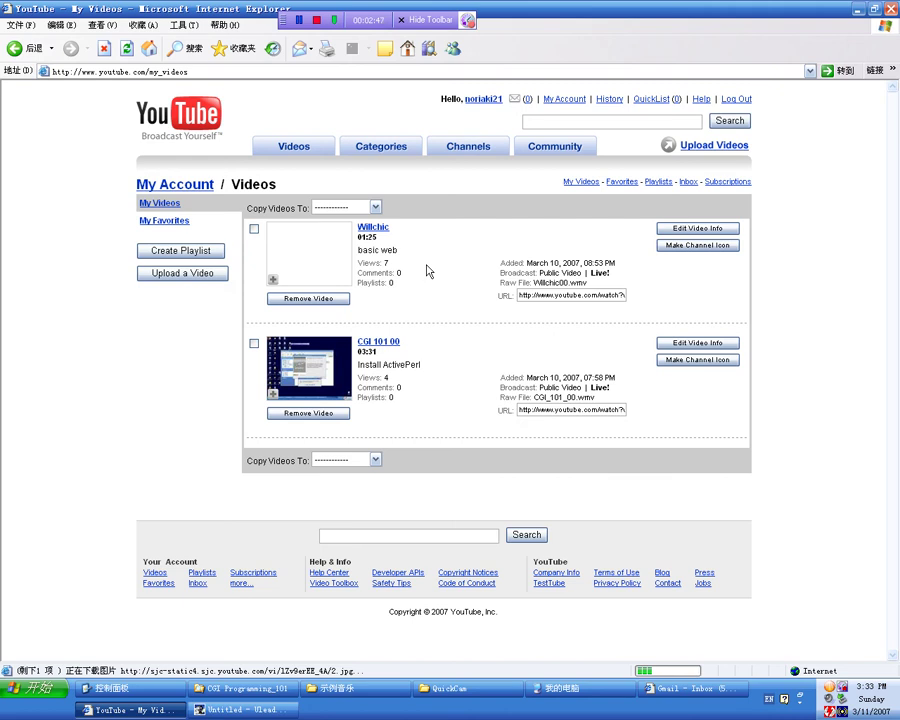
# Step: Start a new upload with title 'test 1', description 'tes' and a tag
pyautogui.click(738, 150)
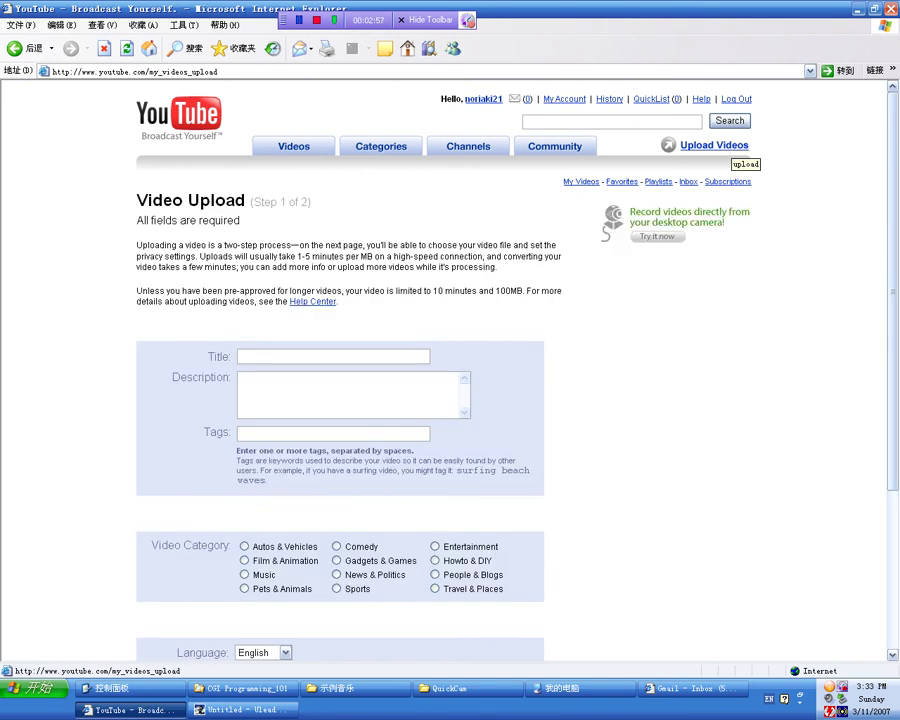
pyautogui.click(305, 356)
pyautogui.write('te')
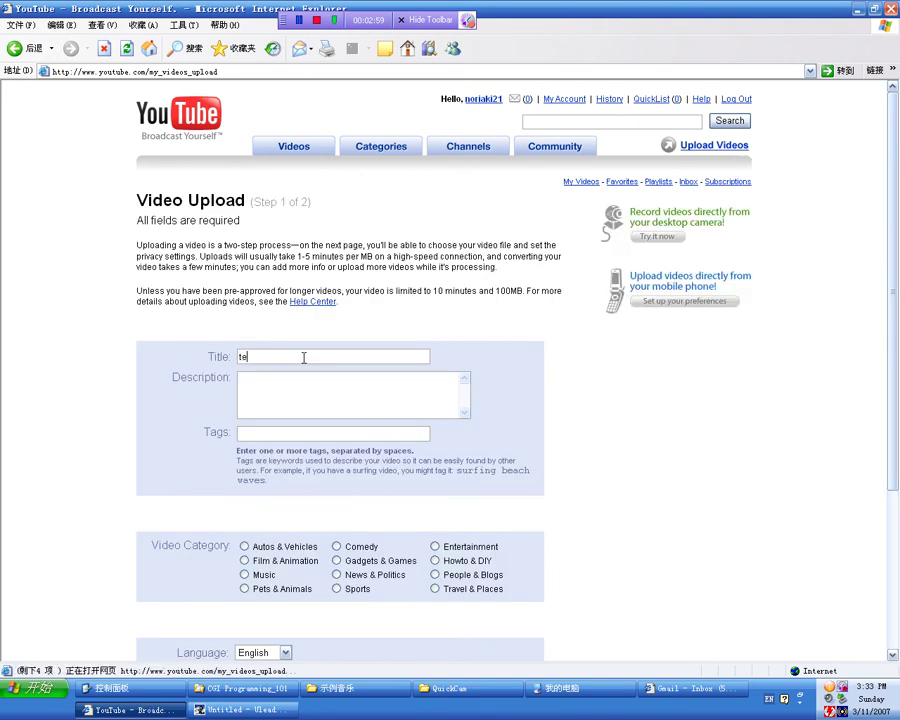
pyautogui.write('st 1')
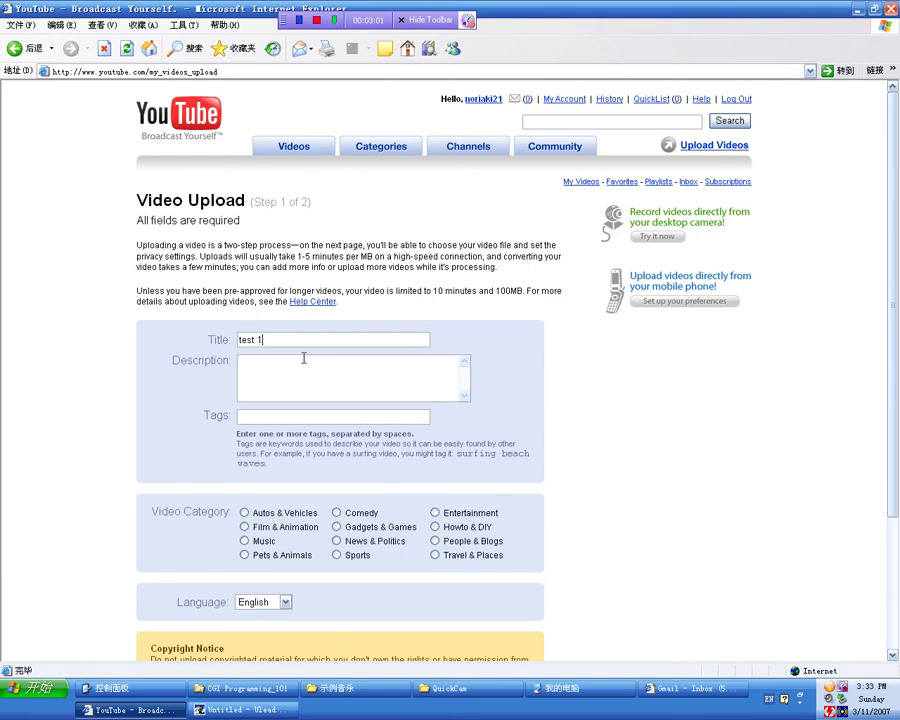
pyautogui.click(304, 358)
pyautogui.write('test1')
pyautogui.click(302, 416)
pyautogui.write('test 1')
pyautogui.scroll(-3, 289, 271)
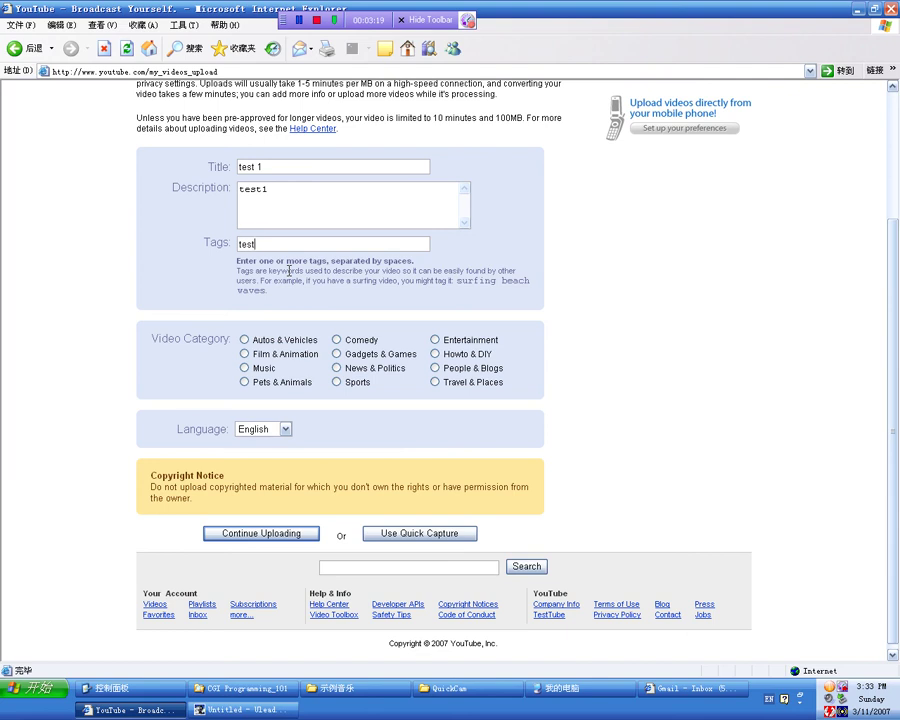
pyautogui.press('BackSpace')
pyautogui.press('BackSpace')
pyautogui.press('BackSpace')
# Step: Clear 'OJ' from the search box, choose People & Blogs, and continue uploading
pyautogui.click(388, 573)
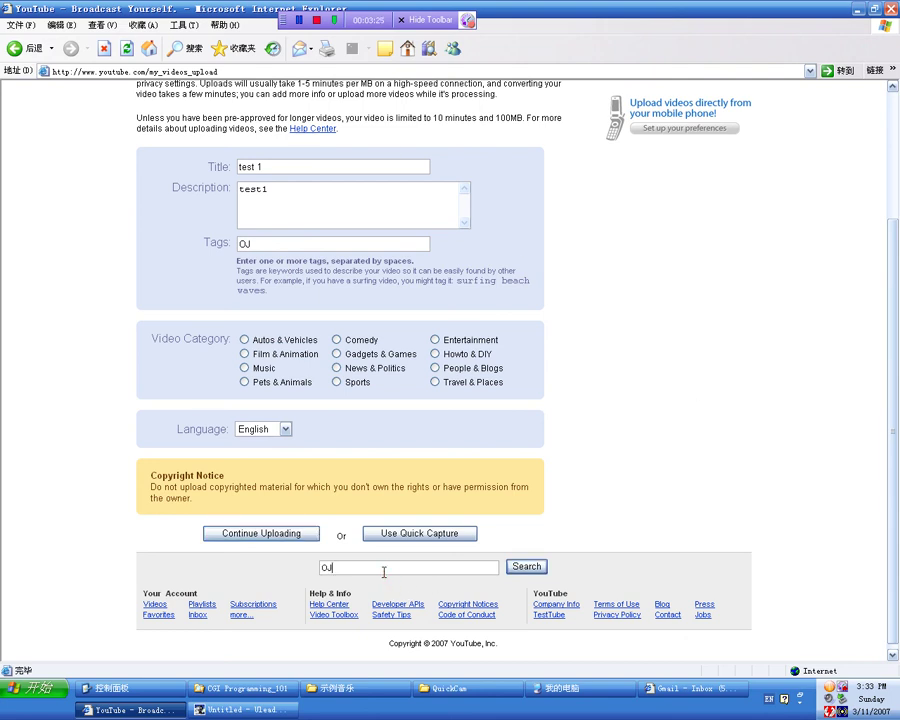
pyautogui.press('BackSpace')
pyautogui.press('BackSpace')
pyautogui.click(435, 368)
pyautogui.click(242, 535)
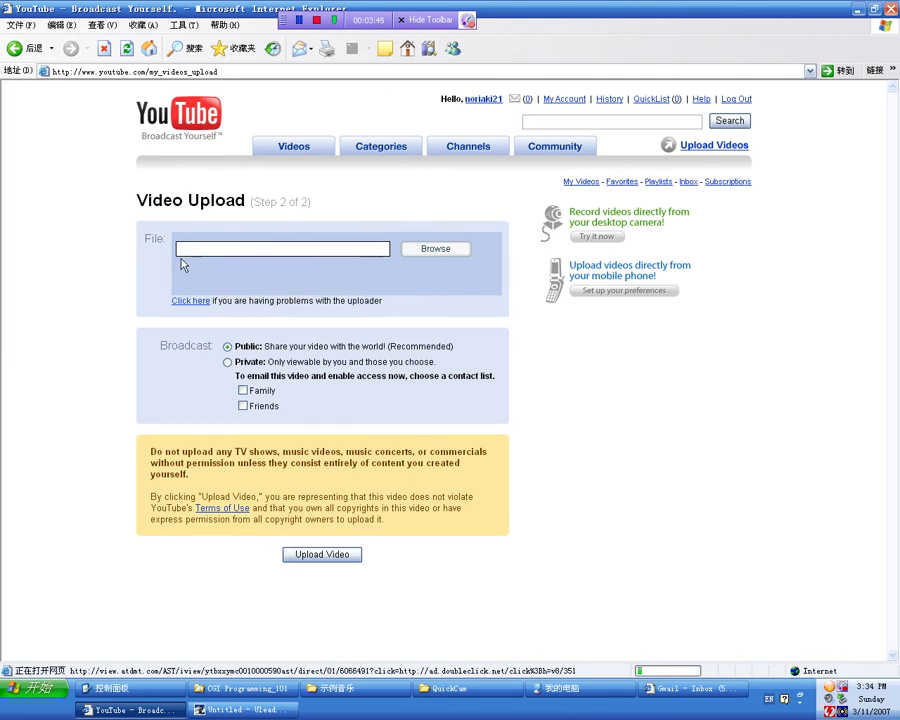
# Step: Select youtube01.wmv from My Documents > My Videos > QuickCam as the upload file
pyautogui.click(452, 254)
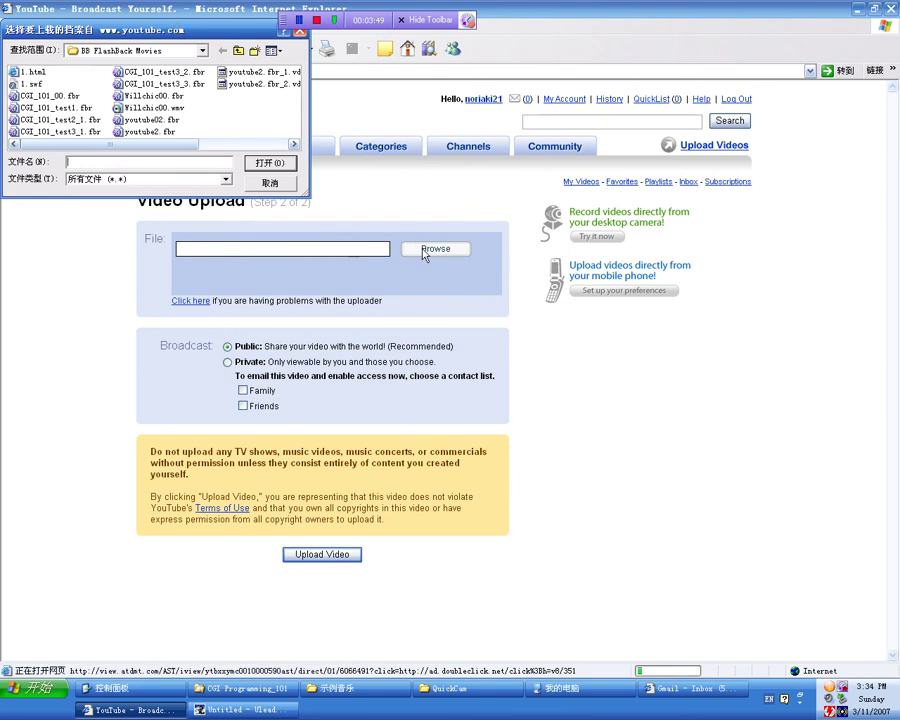
pyautogui.click(474, 254)
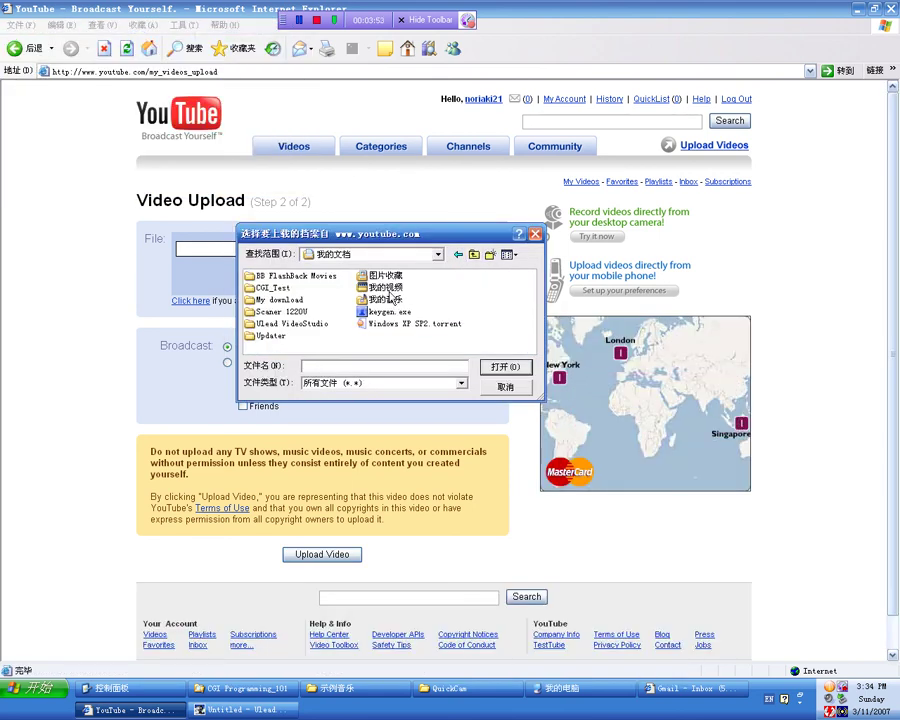
pyautogui.doubleClick(389, 290)
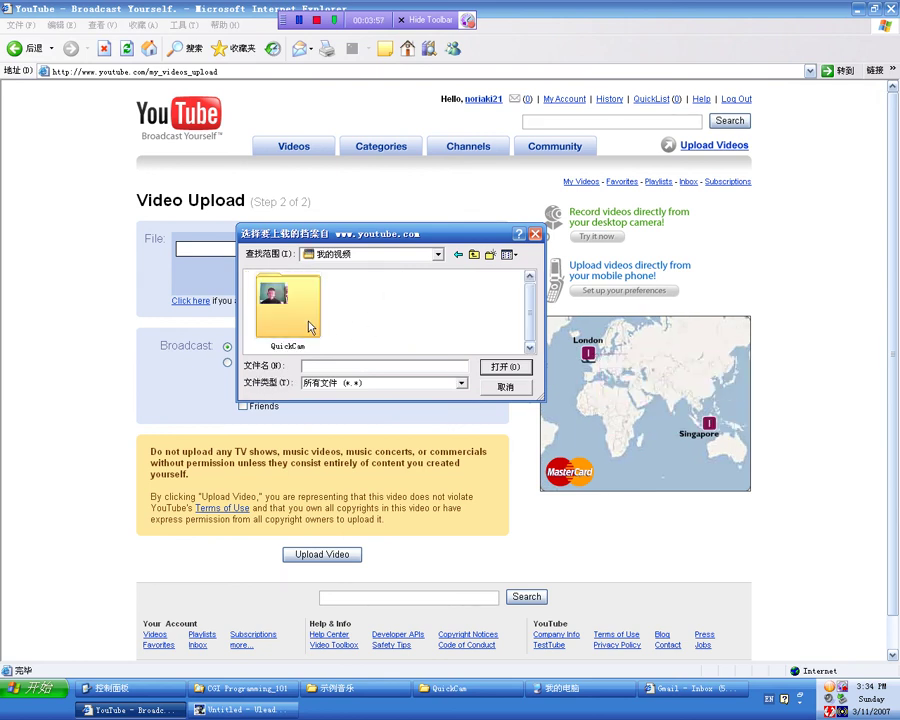
pyautogui.doubleClick(306, 320)
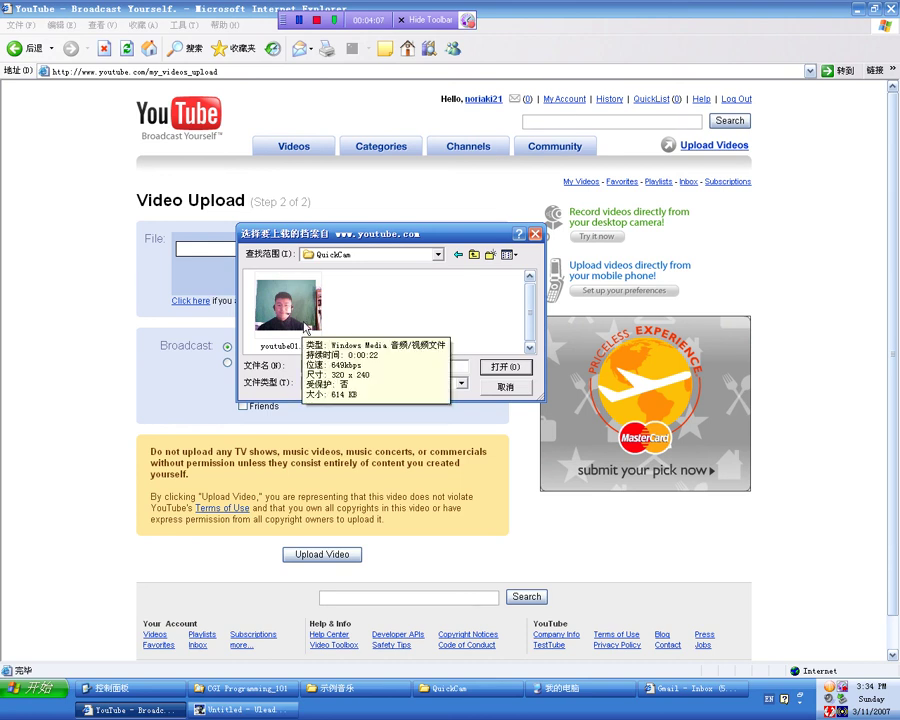
pyautogui.click(305, 327)
pyautogui.click(488, 366)
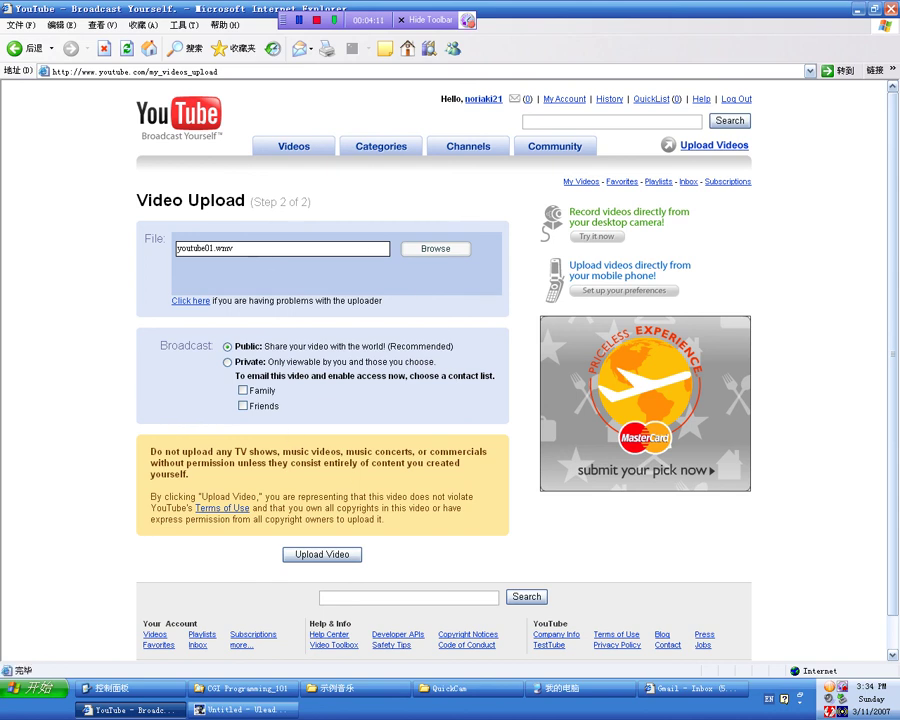
# Step: Upload youtube01.wmv and wait for the Edit My Videos page to appear
pyautogui.scroll(-1, 352, 392)
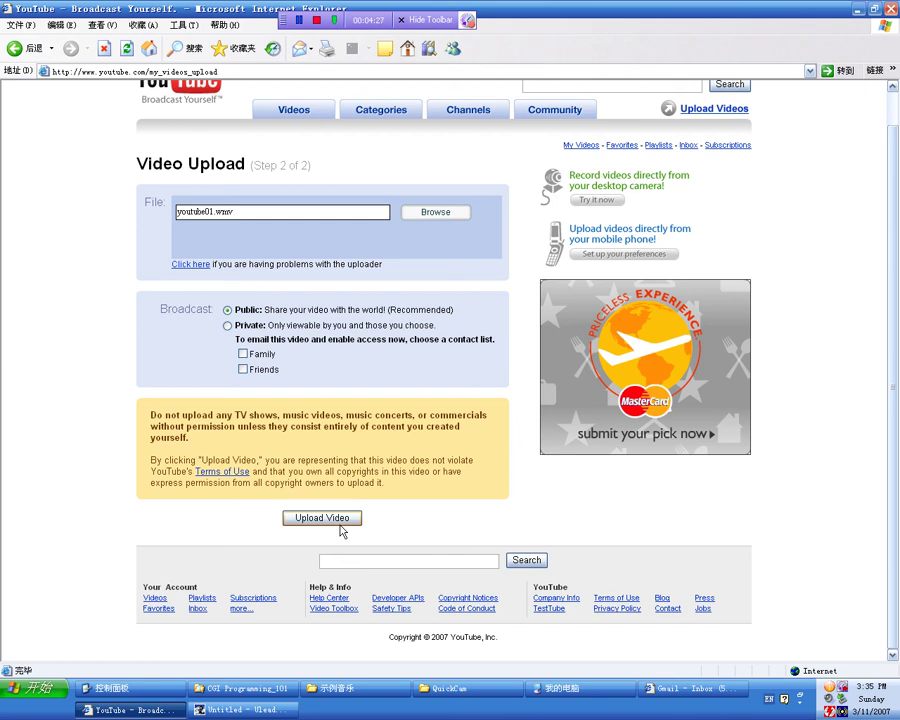
pyautogui.click(338, 523)
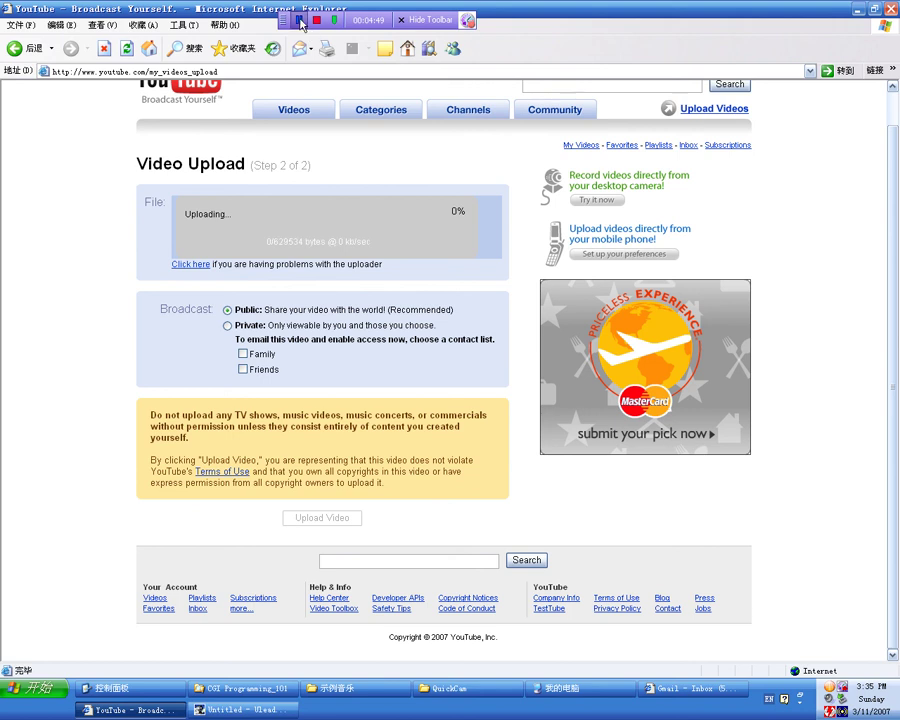
pyautogui.rightClick(832, 688)
pyautogui.click(835, 606)
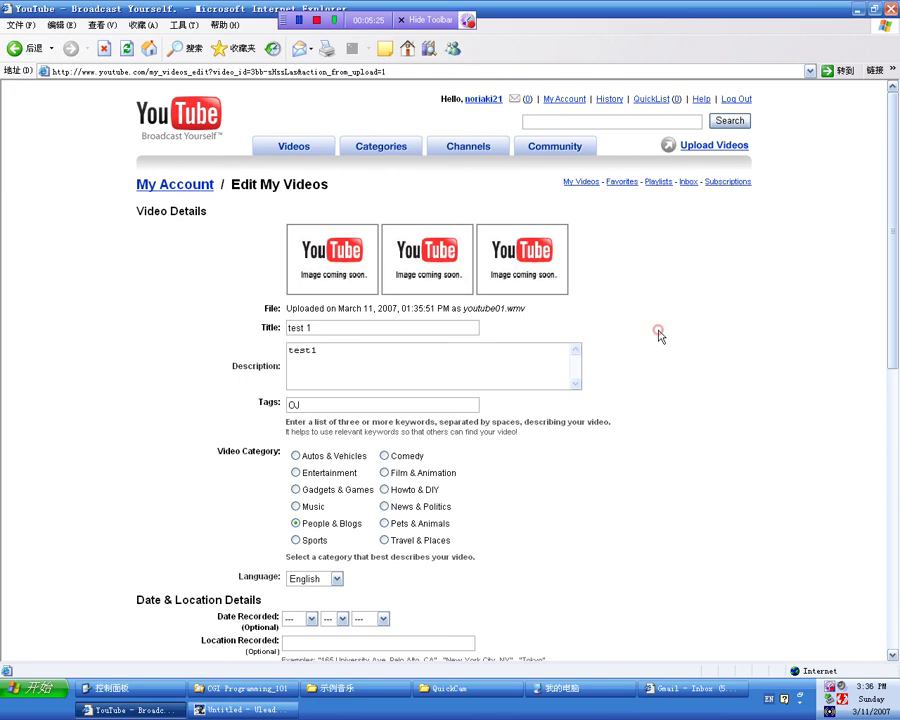
# Step: Save the test 1 video info with Update Video Info, then go to My Account
pyautogui.scroll(-5, 661, 327)
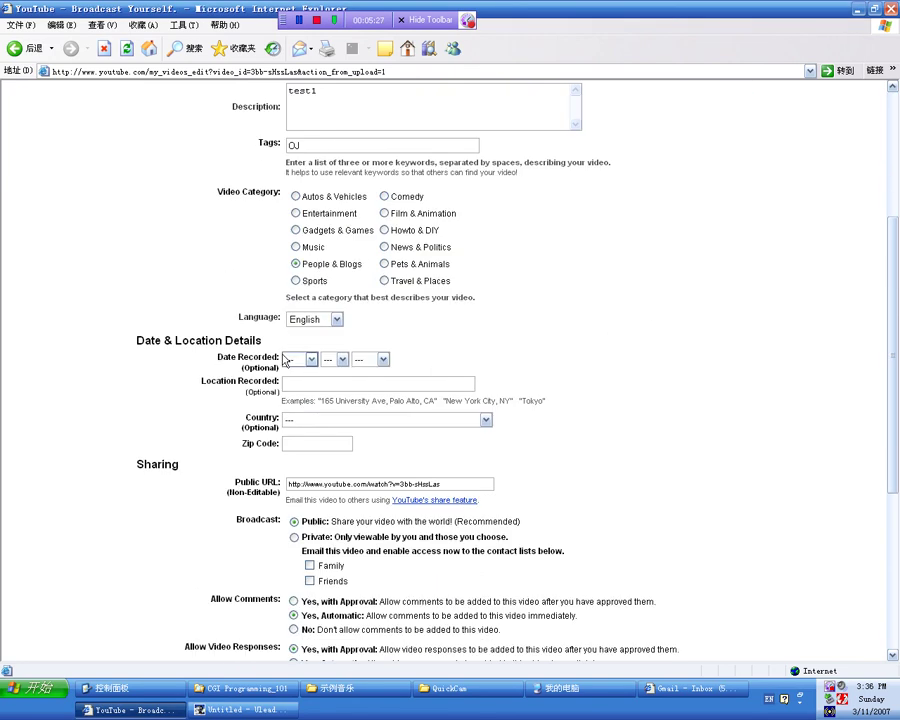
pyautogui.scroll(-2, 424, 362)
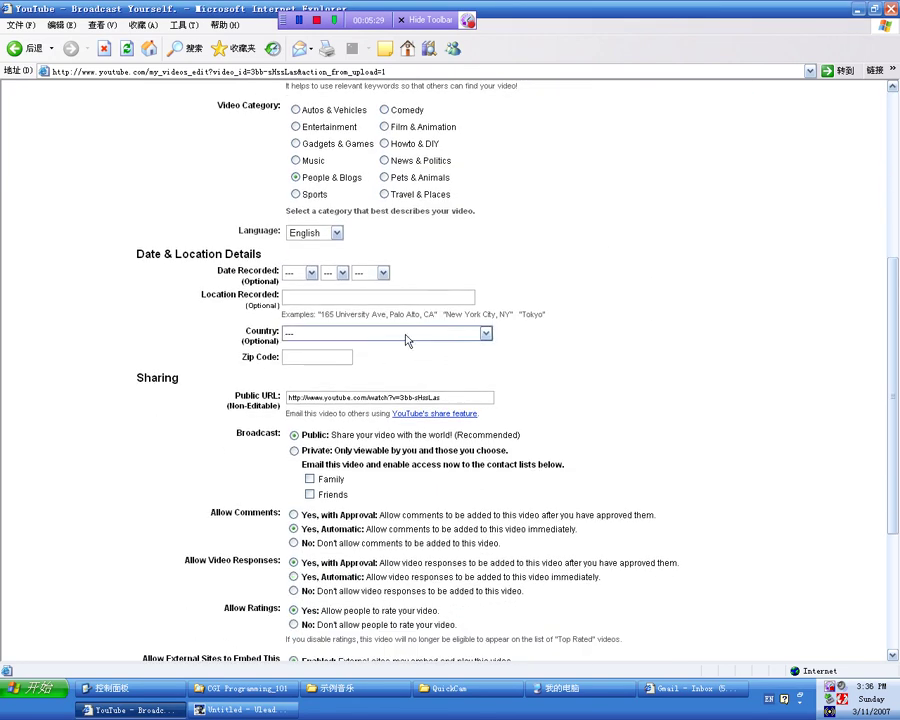
pyautogui.click(549, 345)
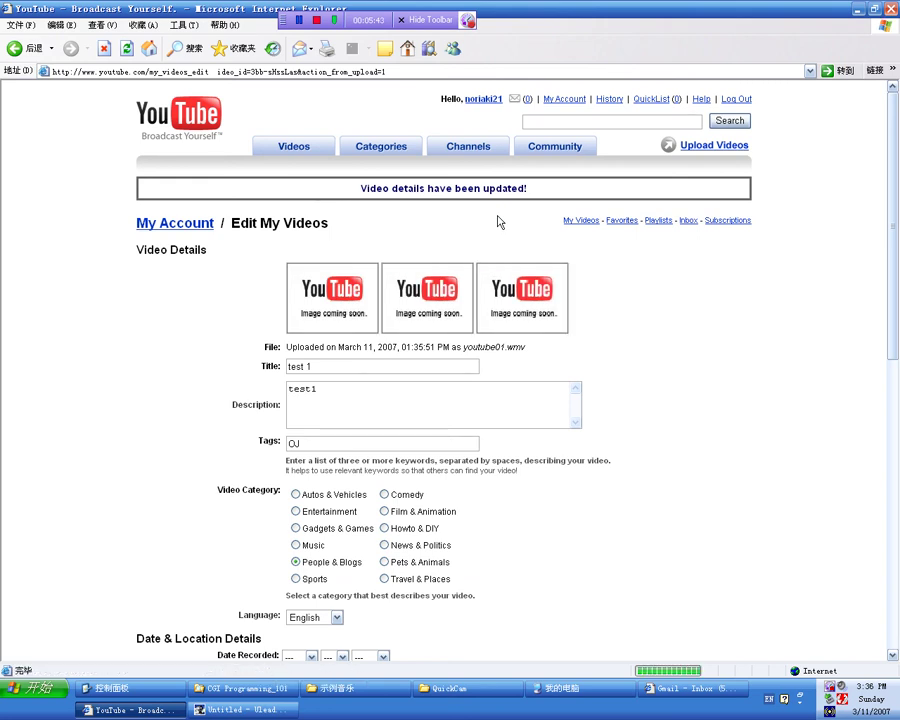
pyautogui.click(563, 101)
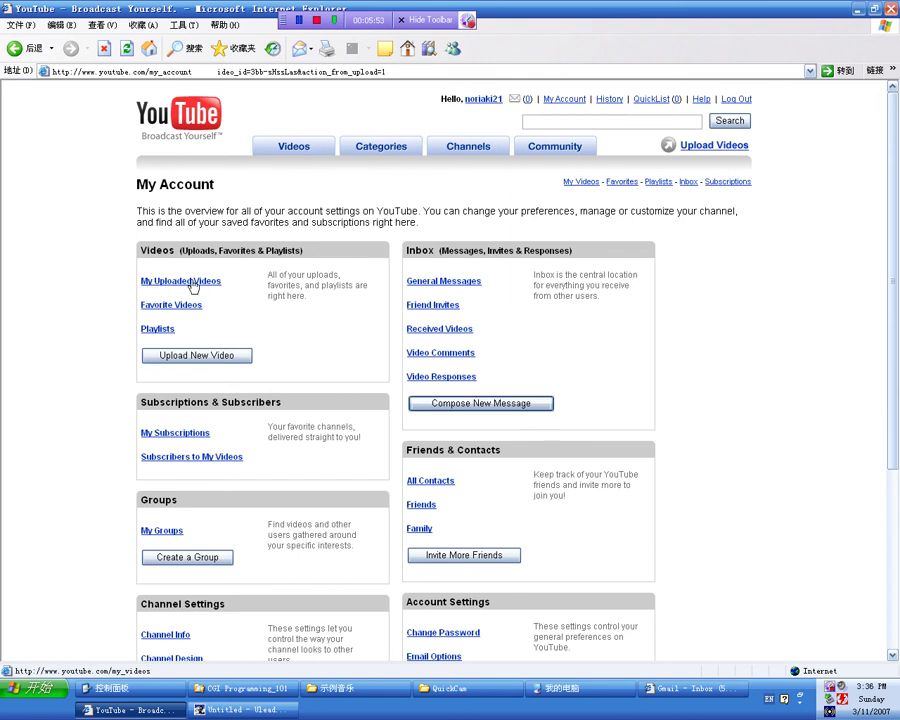
# Step: Check test 1 is processing in My Uploaded Videos, then play CGI 101 00
pyautogui.click(190, 283)
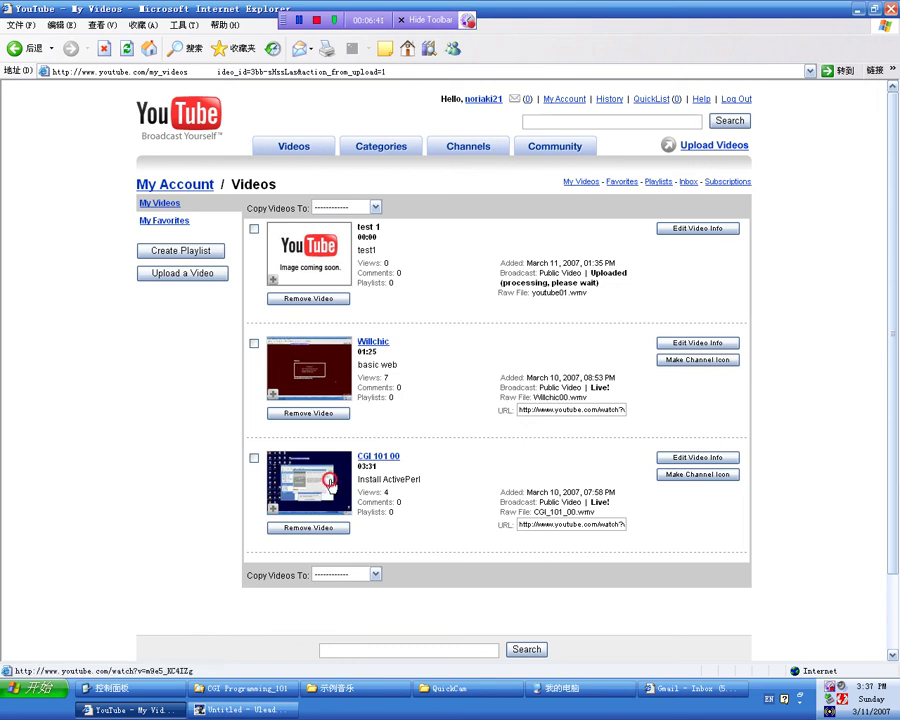
pyautogui.click(325, 493)
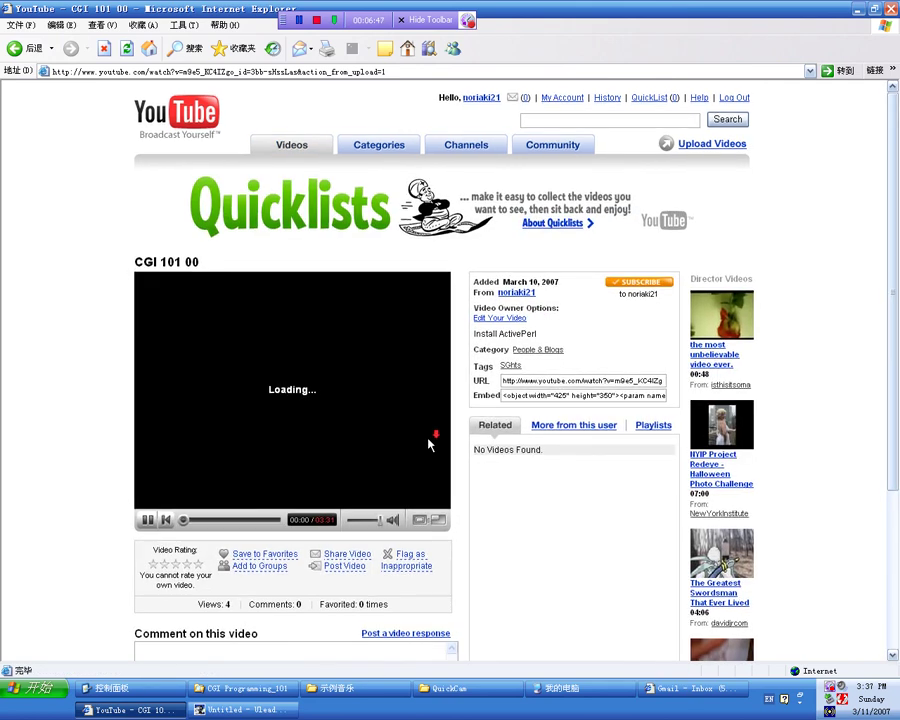
pyautogui.scroll(-2, 428, 445)
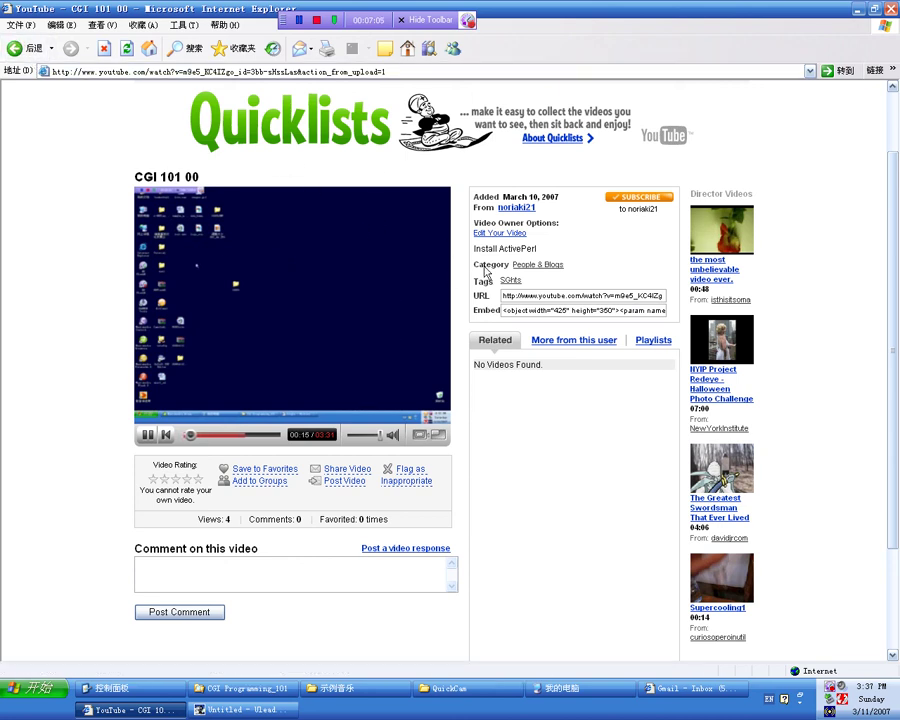
pyautogui.press('BackSpace')
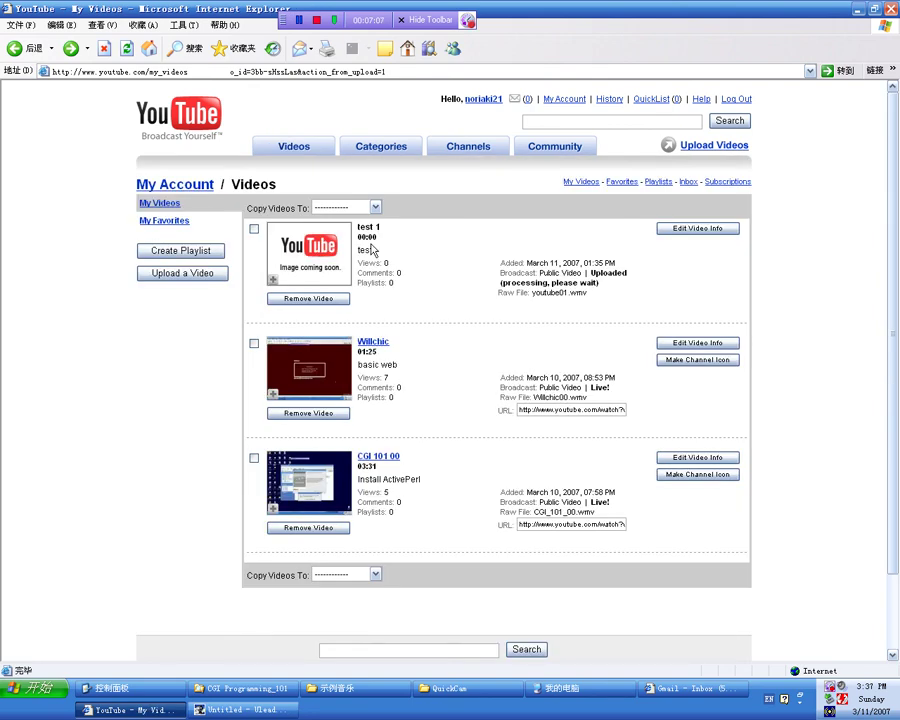
pyautogui.click(125, 48)
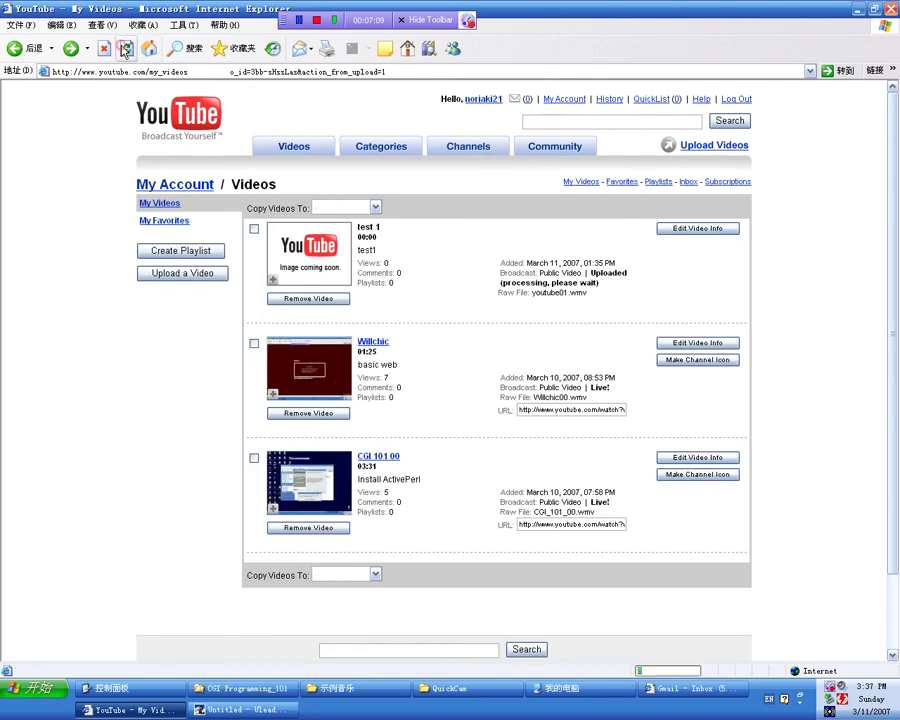